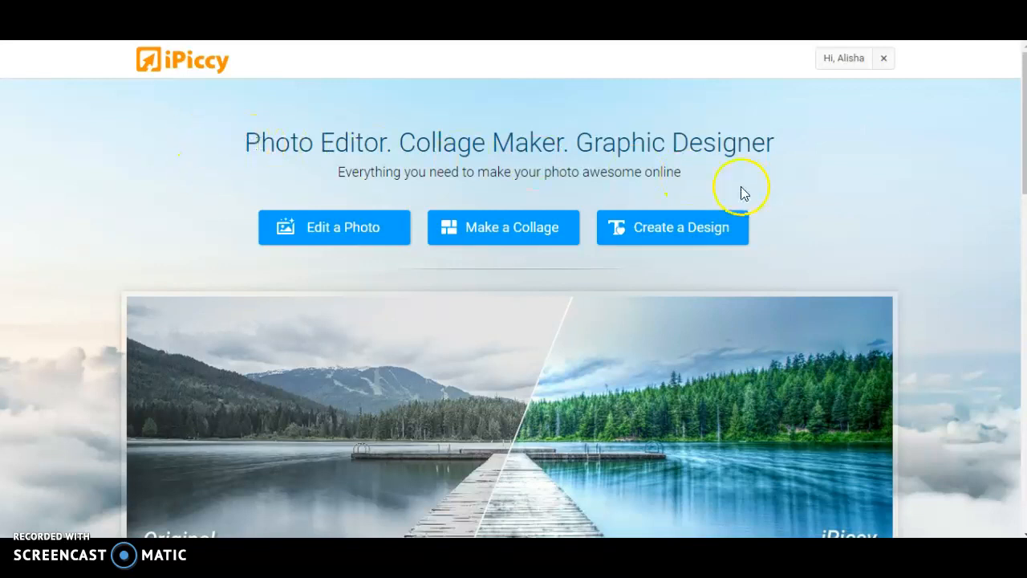
- Start a new design in the Designer with a custom 750 x 750 px white canvas
click(667, 231)
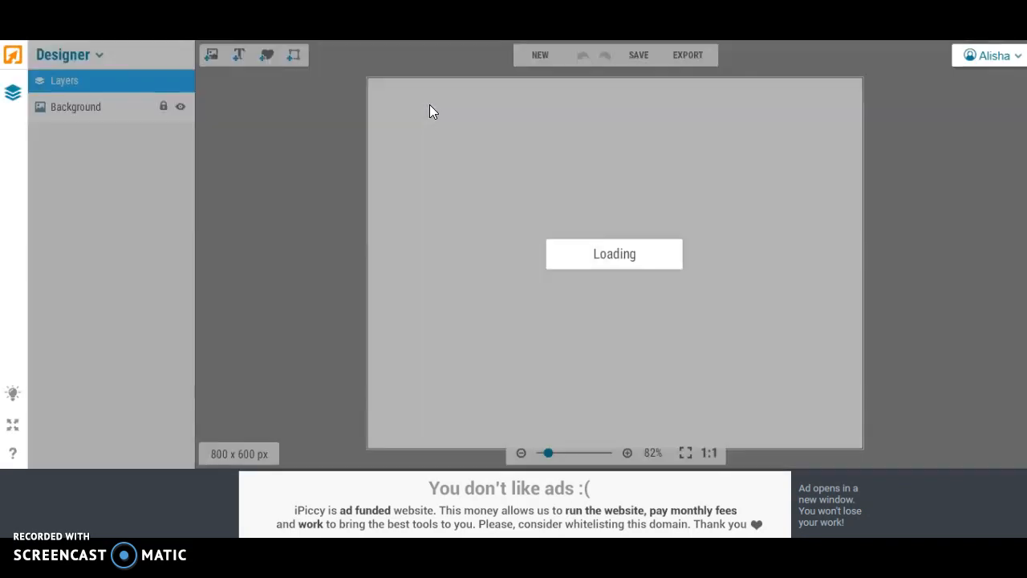
click(539, 55)
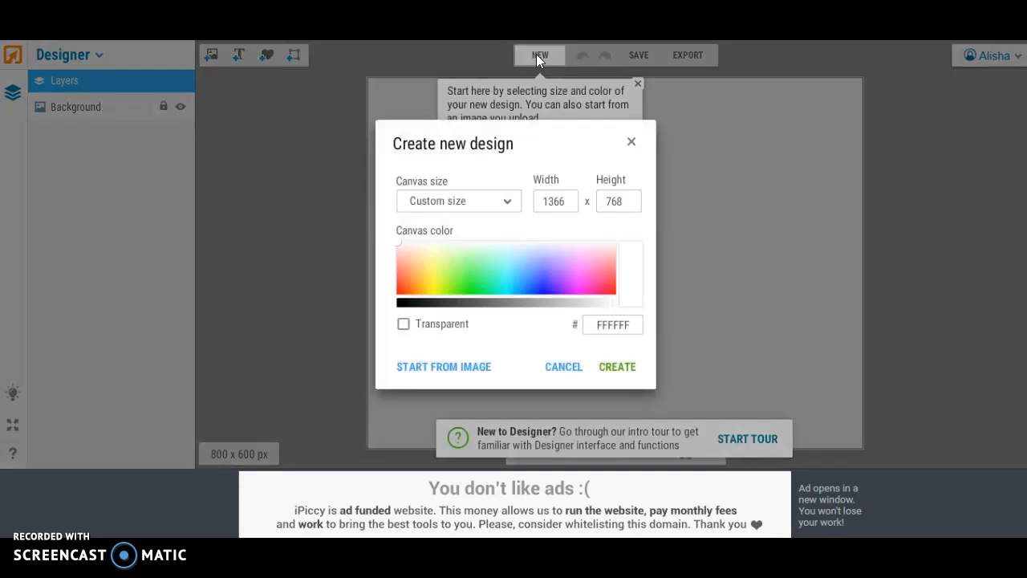
drag(566, 201, 505, 201)
text(750)
click(611, 197)
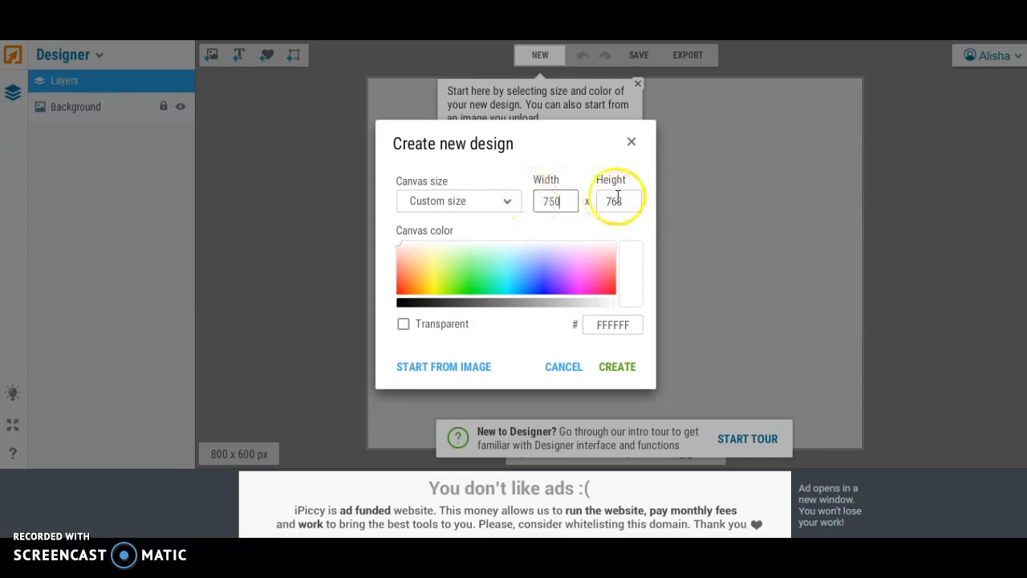
drag(612, 197, 578, 197)
text(750)
click(617, 366)
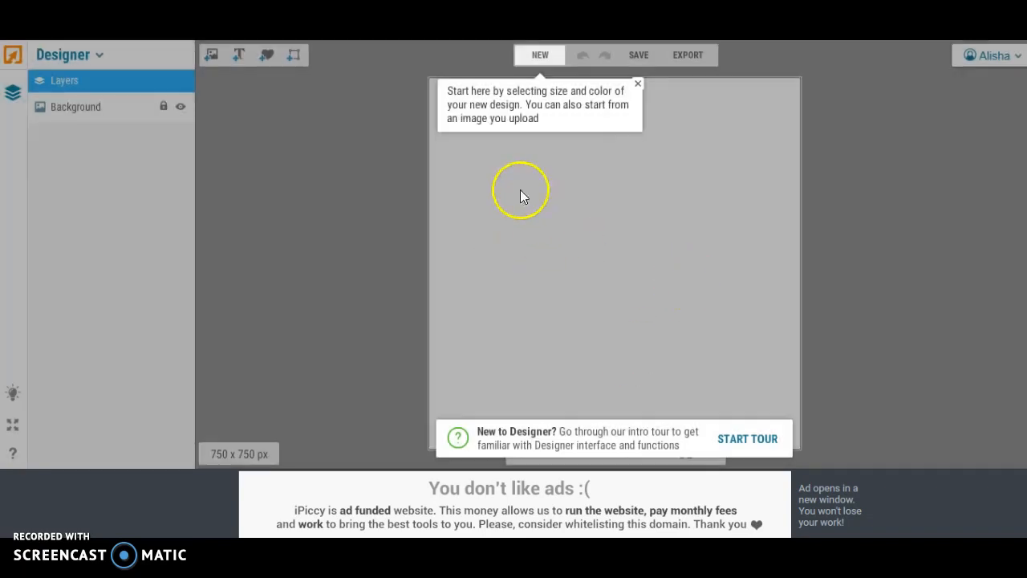
- Add a text layer reading "Hello" to the canvas and make it bold
click(212, 58)
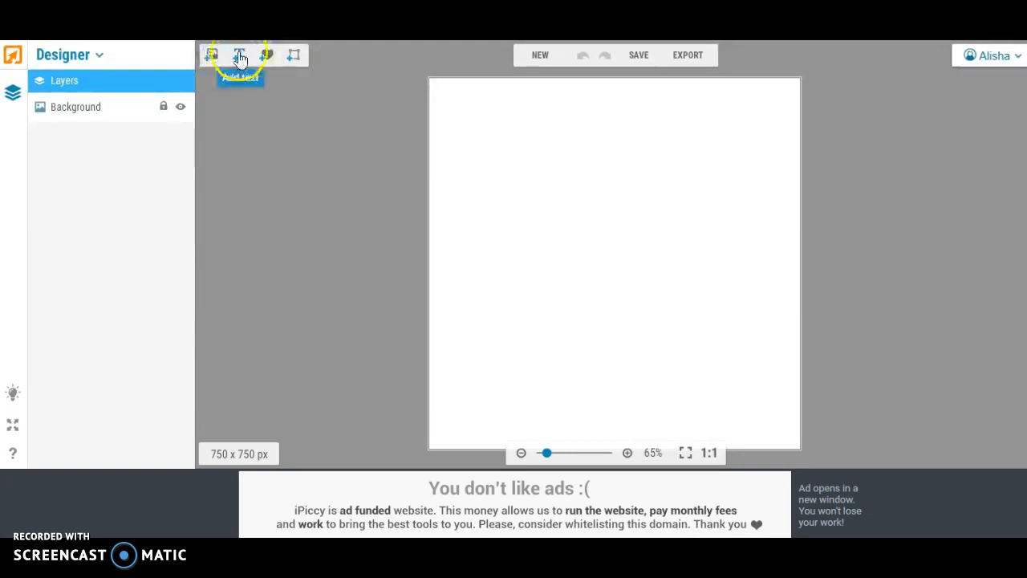
click(240, 54)
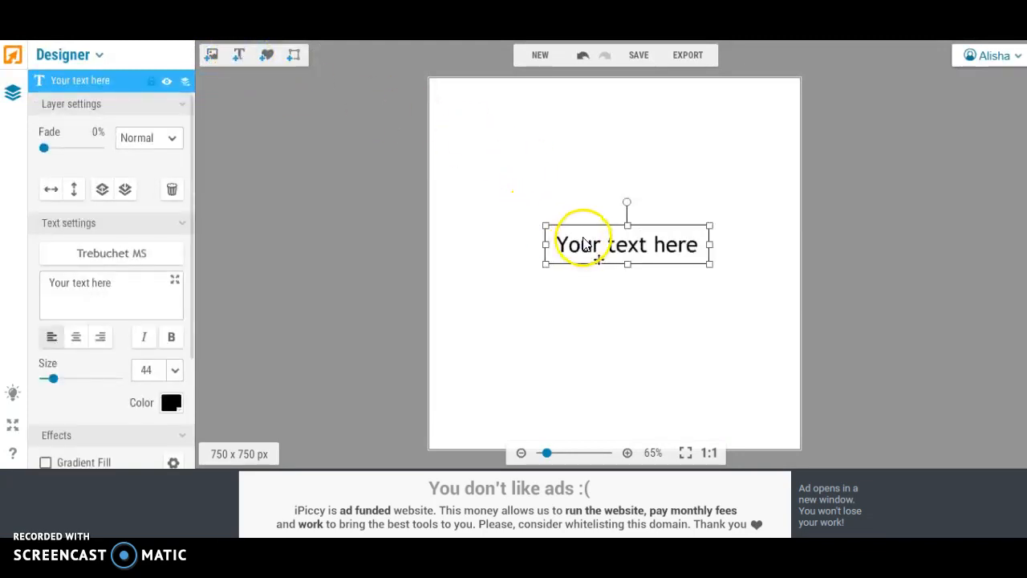
click(122, 287)
key(ctrl+a)
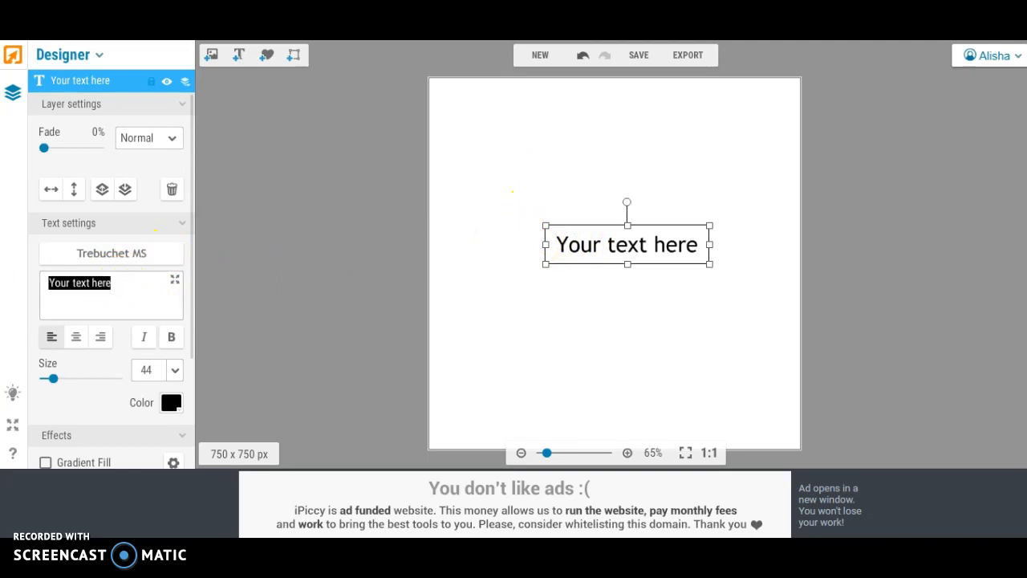
text(Hello)
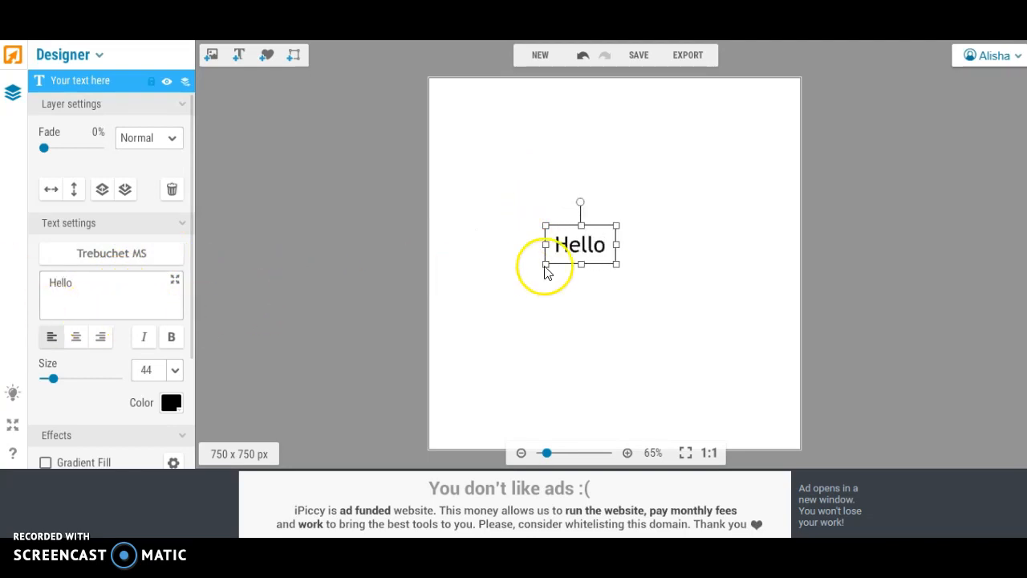
click(171, 338)
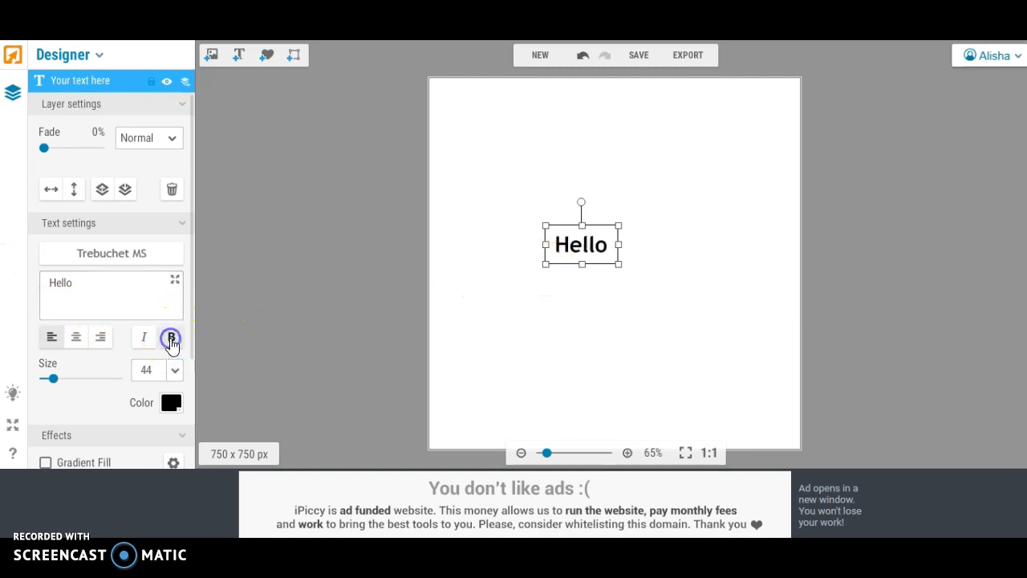
- Enlarge the "Hello" text to about size 144 and place it centred in the upper part of the canvas
drag(562, 236, 533, 150)
drag(590, 168, 744, 264)
drag(671, 229, 612, 176)
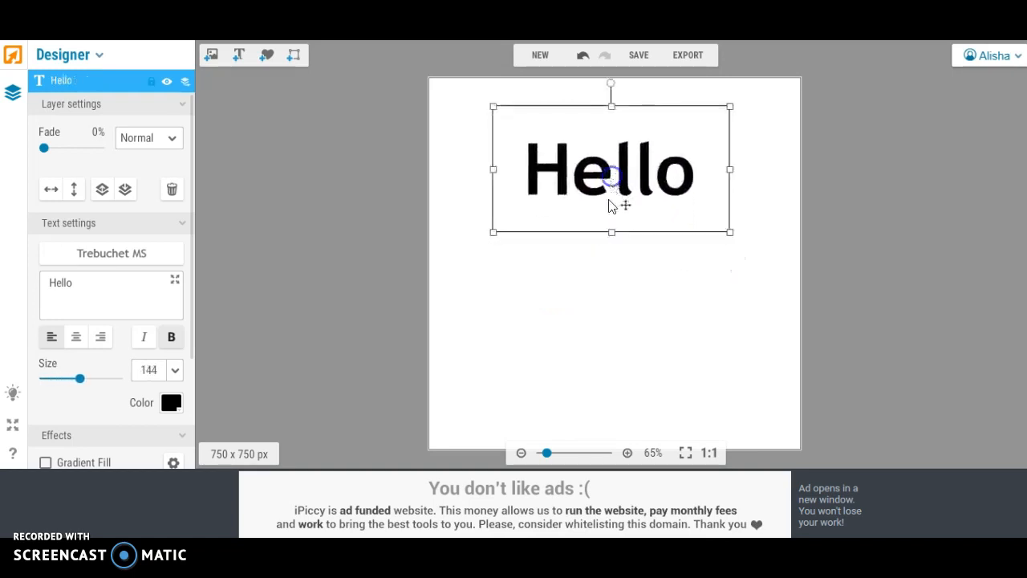
click(594, 289)
- Add a second text layer reading "Gorgeous" below "Hello"
click(238, 56)
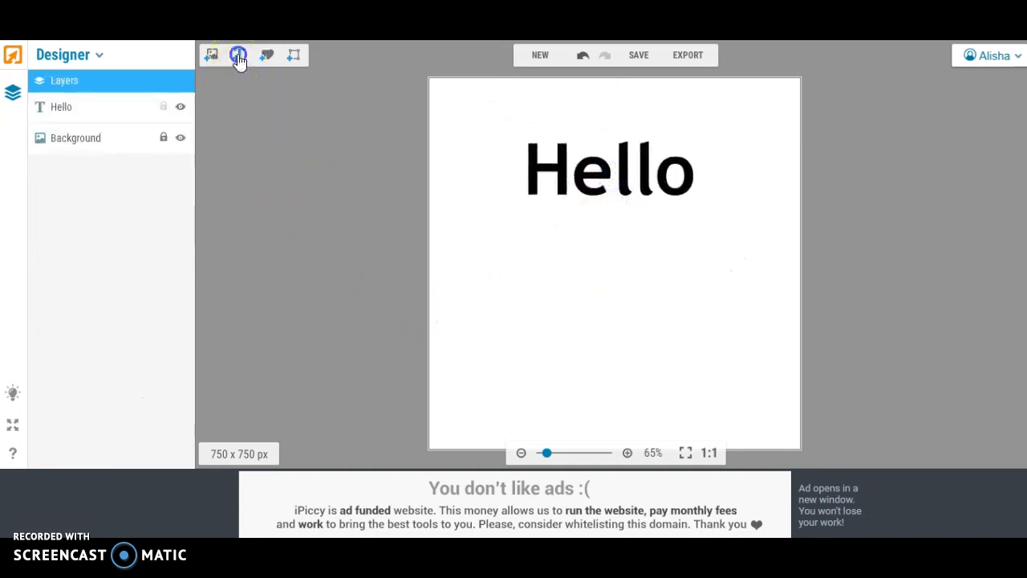
drag(119, 278, 6, 266)
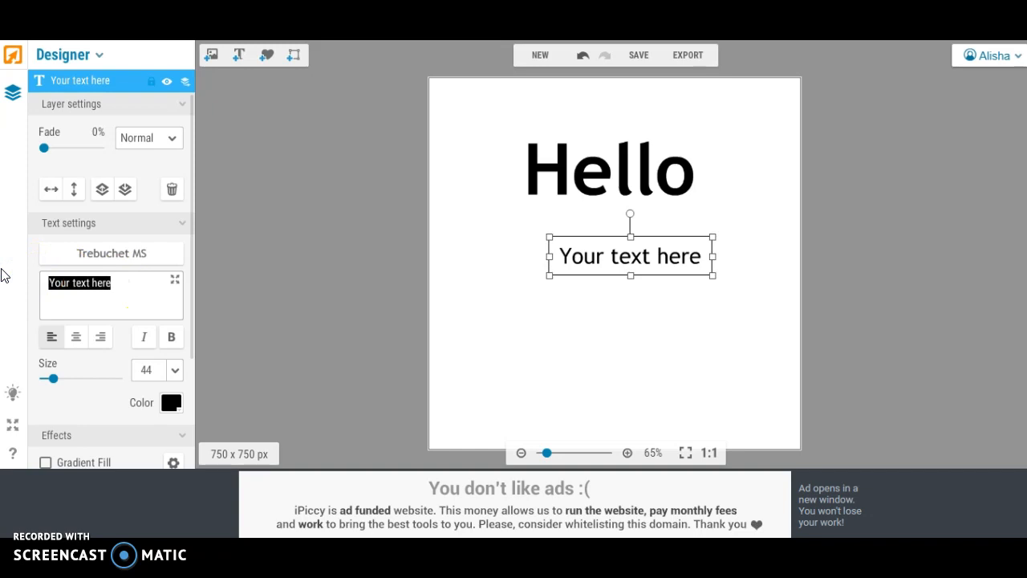
text(Go)
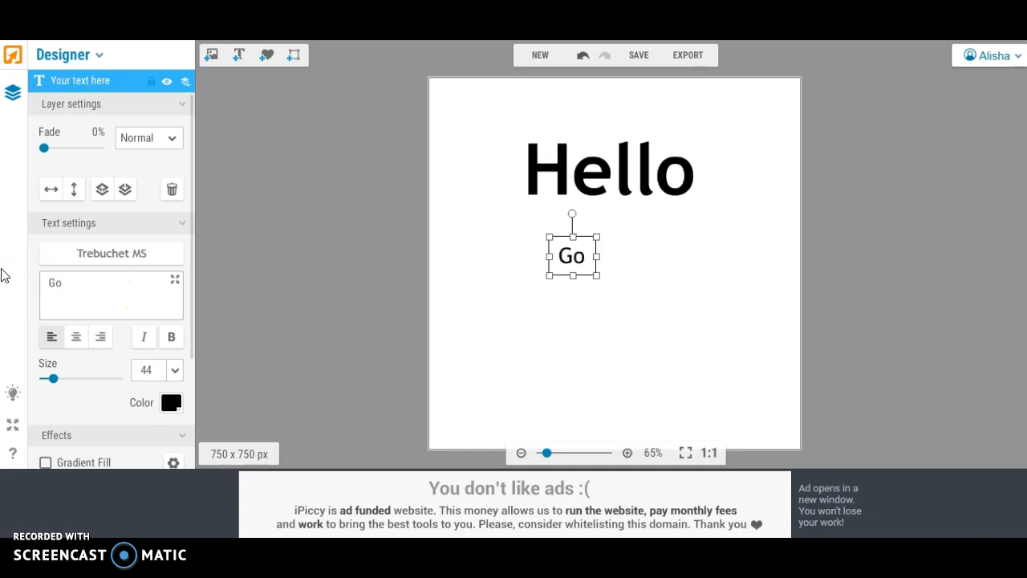
text(rge)
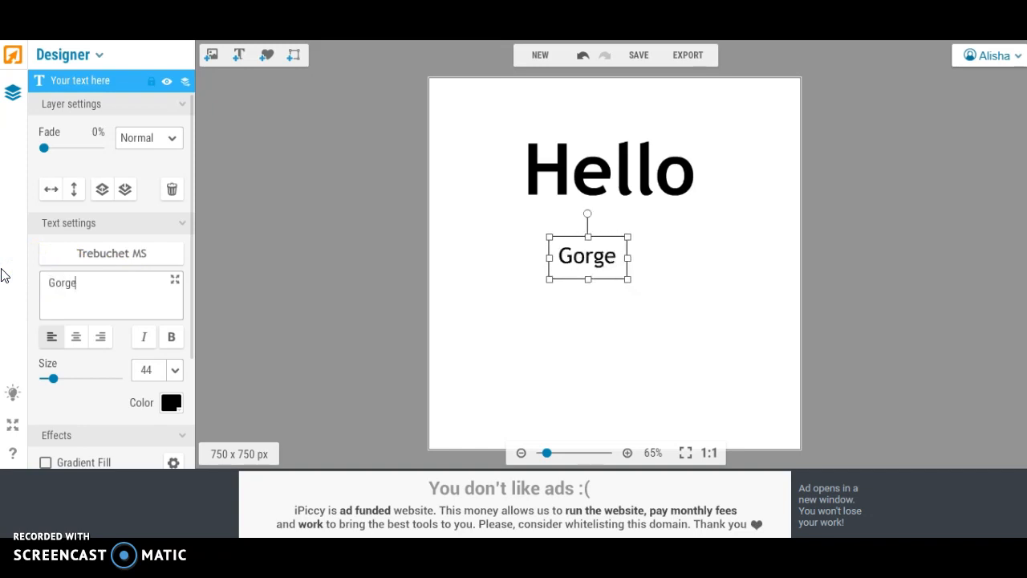
text(ous)
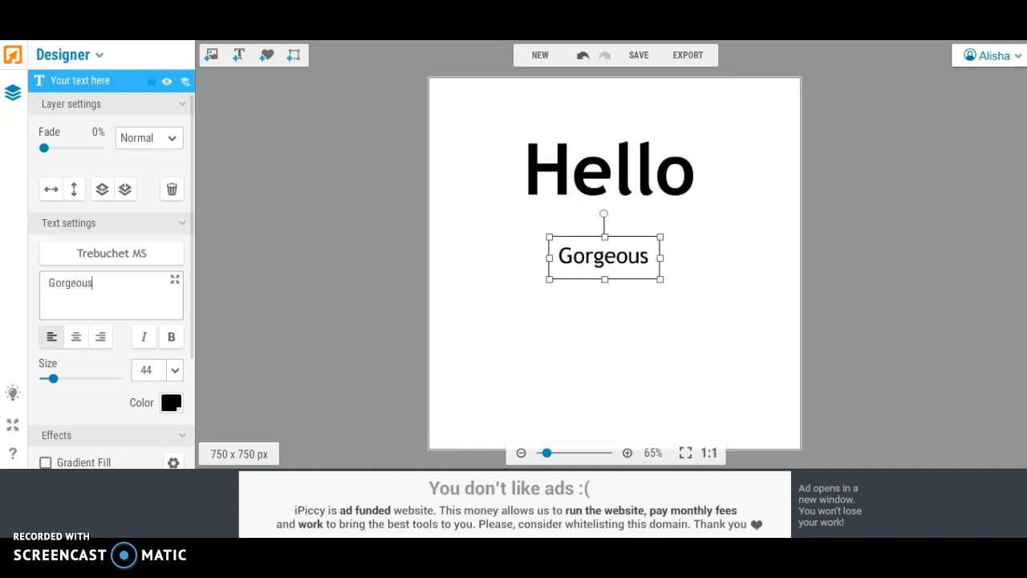
- Try the local font Aldine on the "Gorgeous" text
click(100, 255)
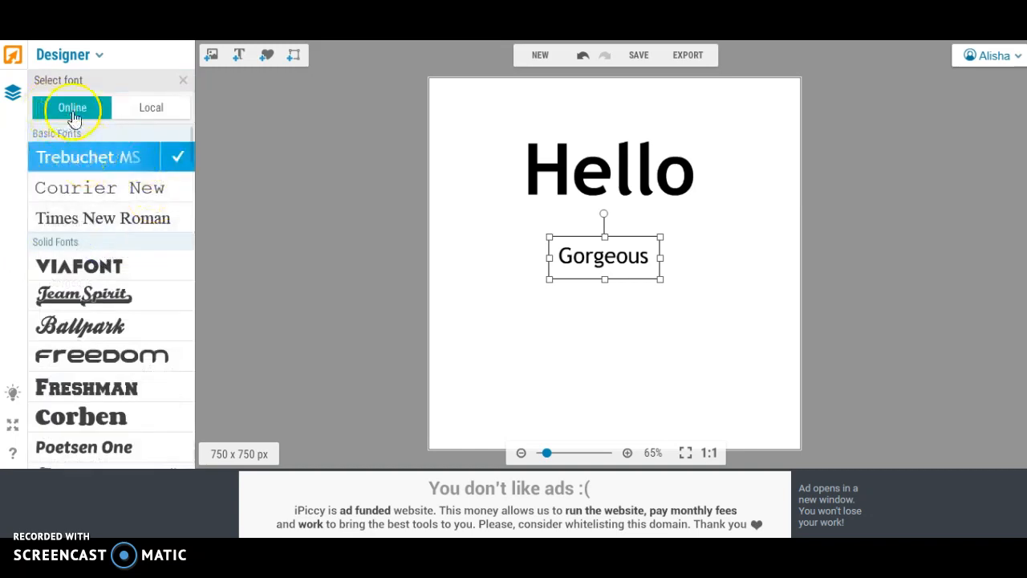
scroll(80, 204, down, 3)
scroll(92, 204, up, 3)
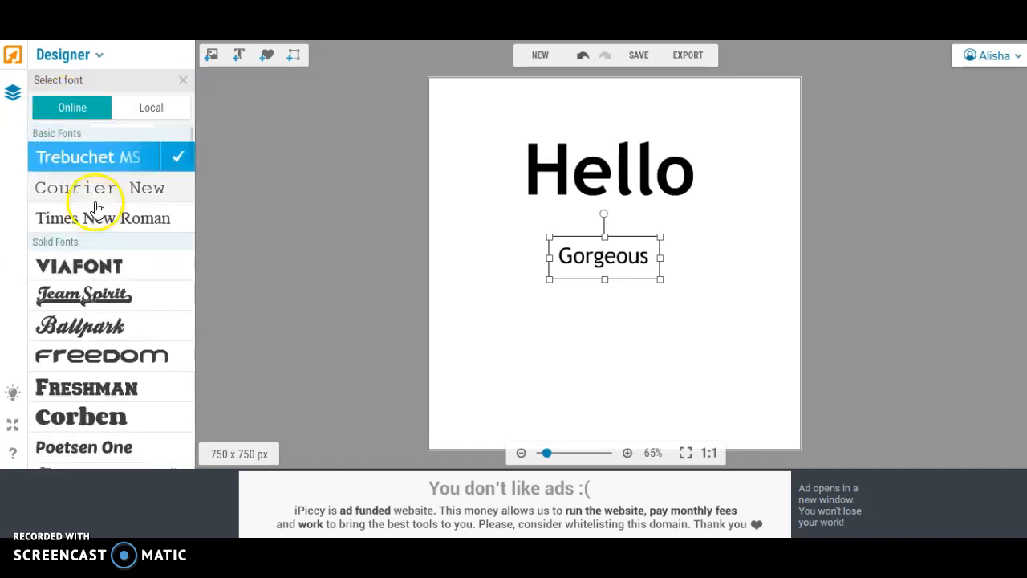
click(151, 109)
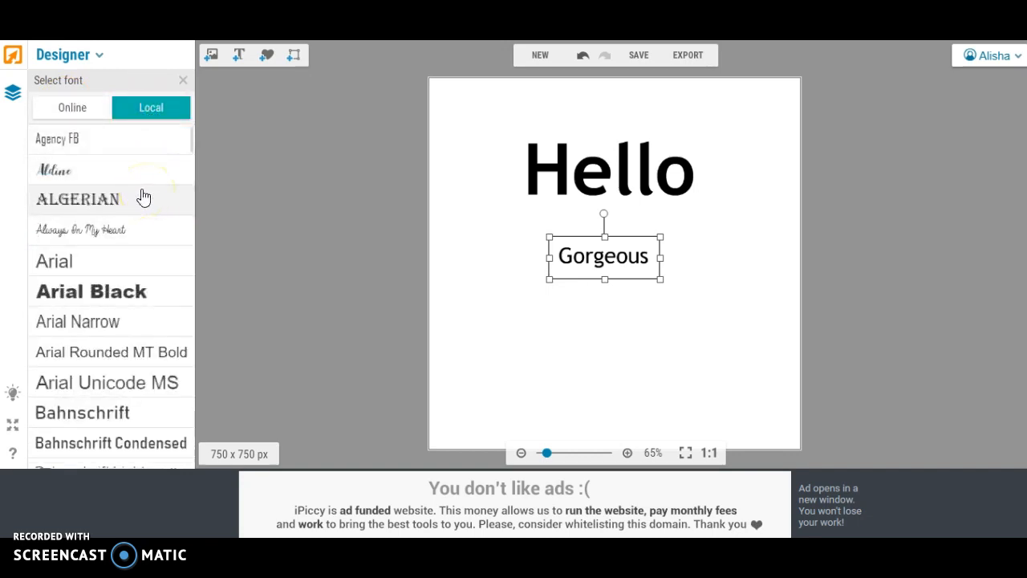
click(93, 173)
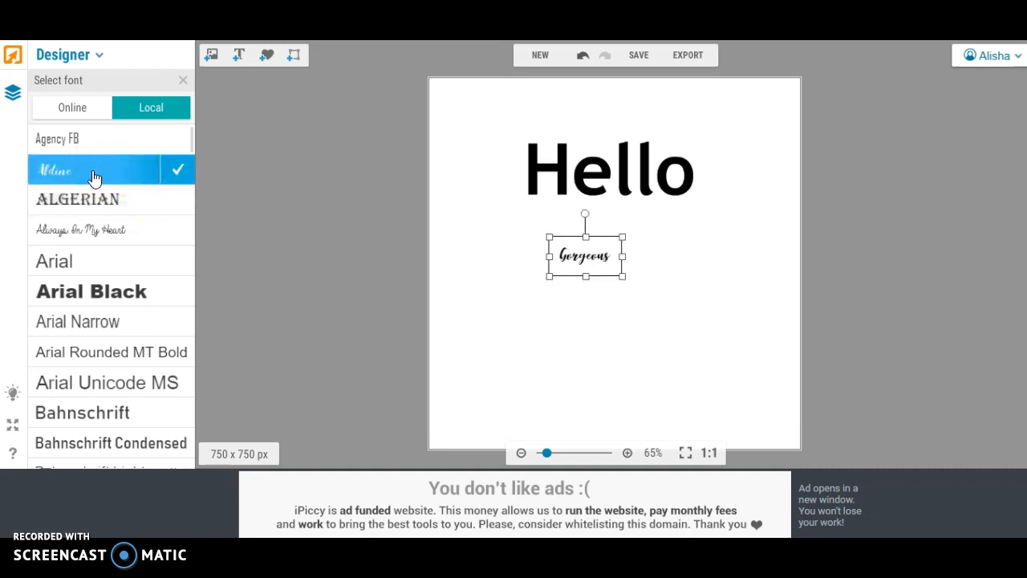
- Set the "Gorgeous" text to the local font Magnolia Sky
scroll(94, 178, down, 7)
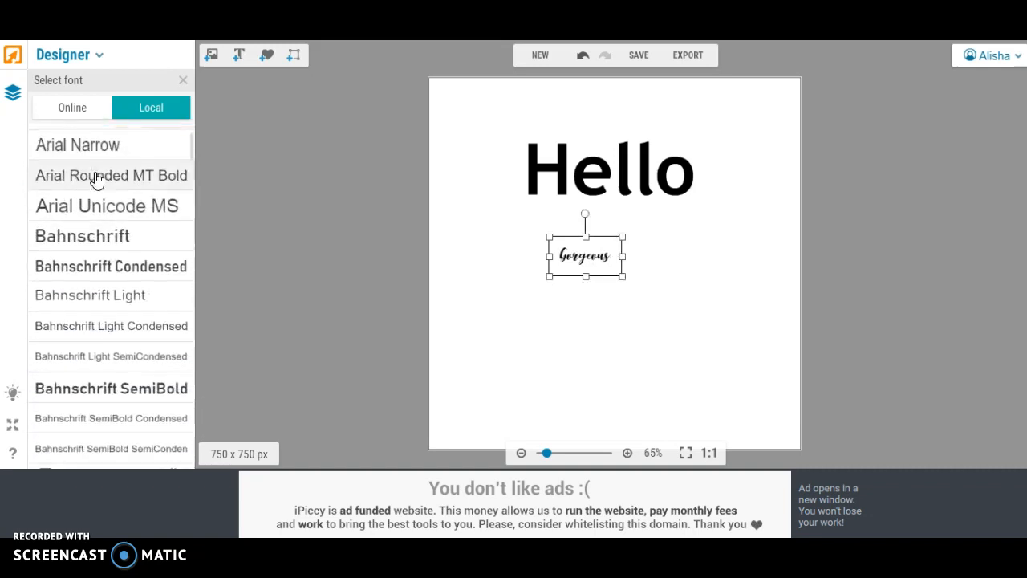
scroll(94, 181, down, 5)
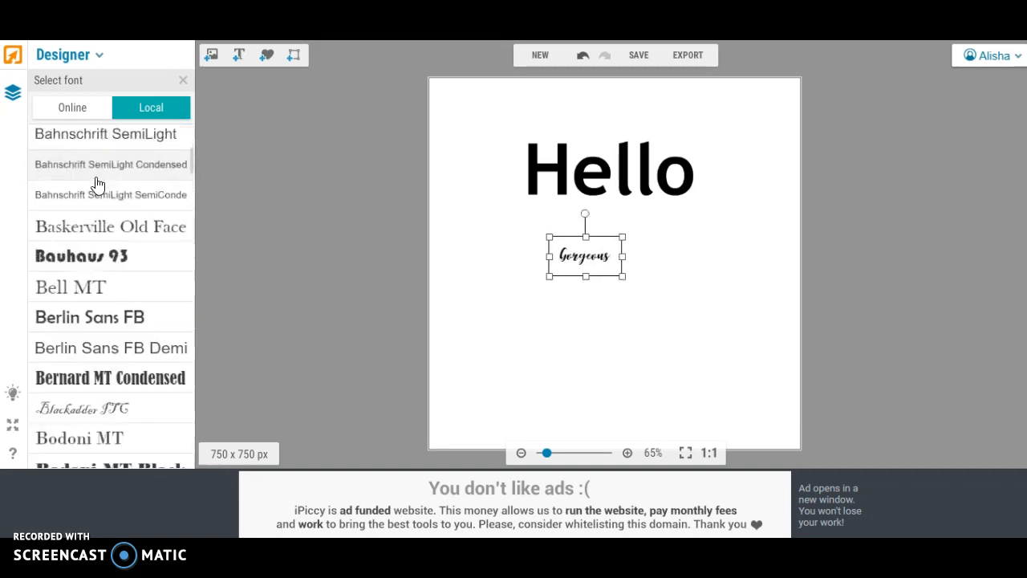
scroll(97, 184, down, 7)
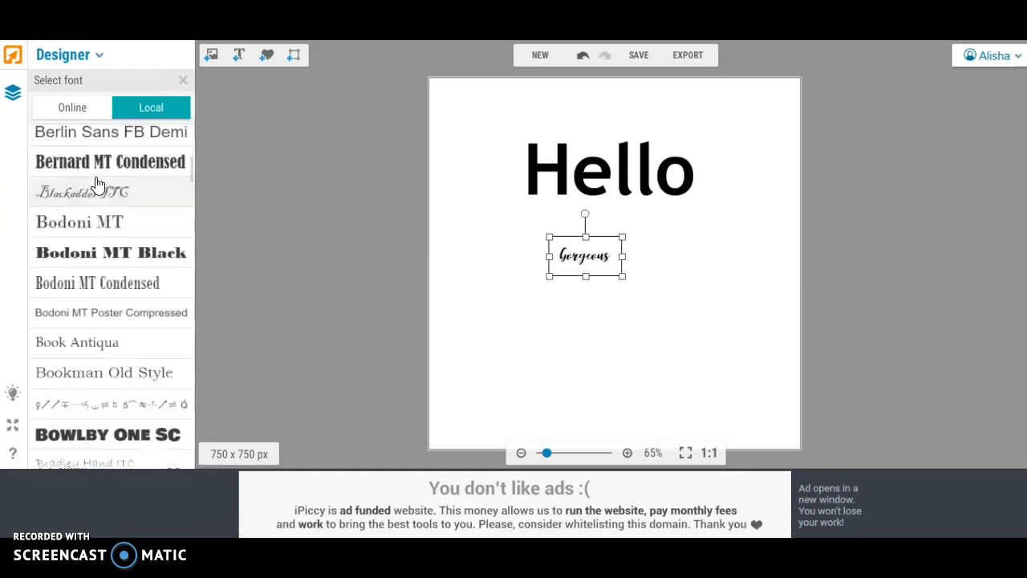
scroll(97, 184, down, 7)
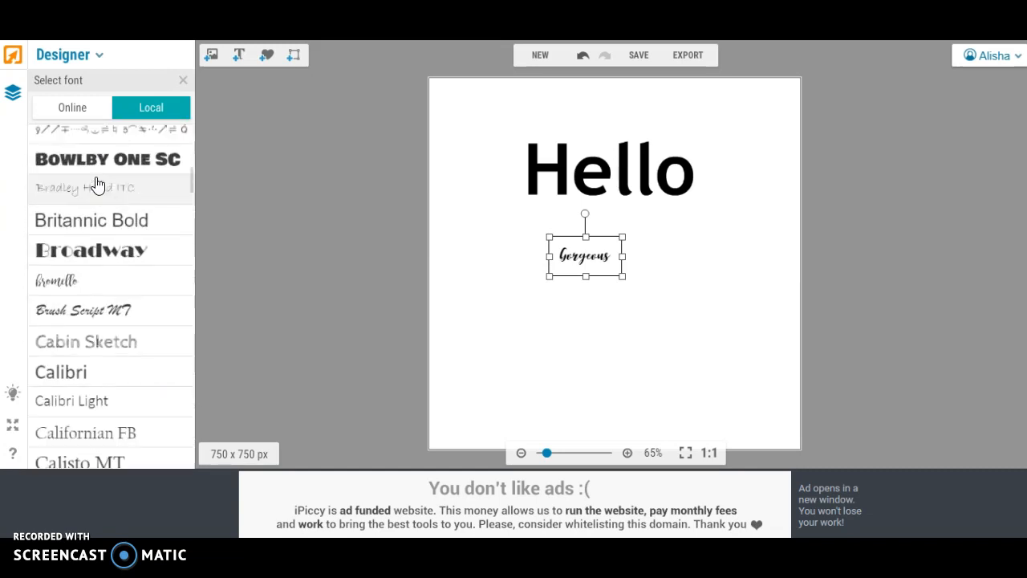
scroll(97, 184, down, 7)
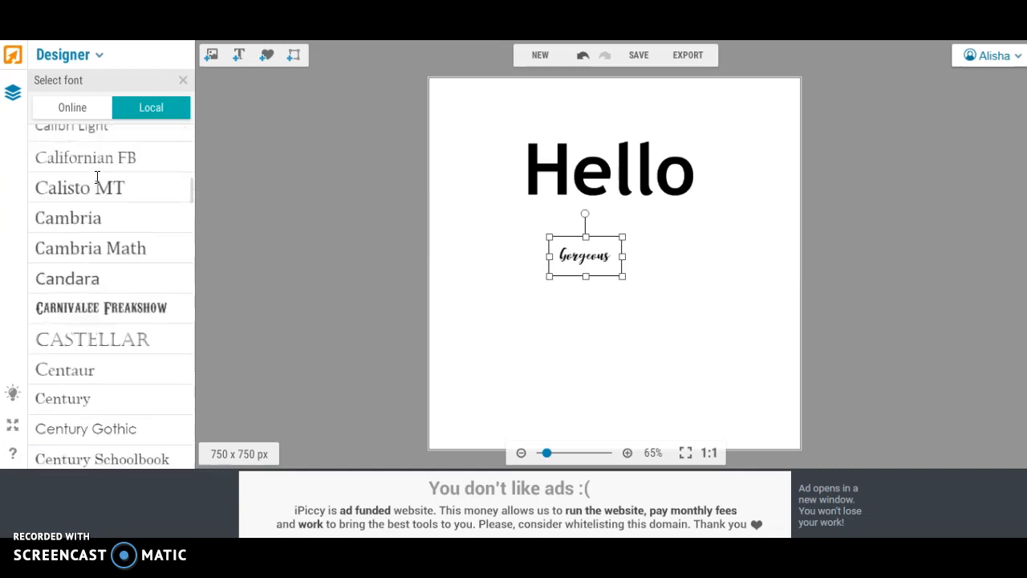
scroll(96, 180, down, 4)
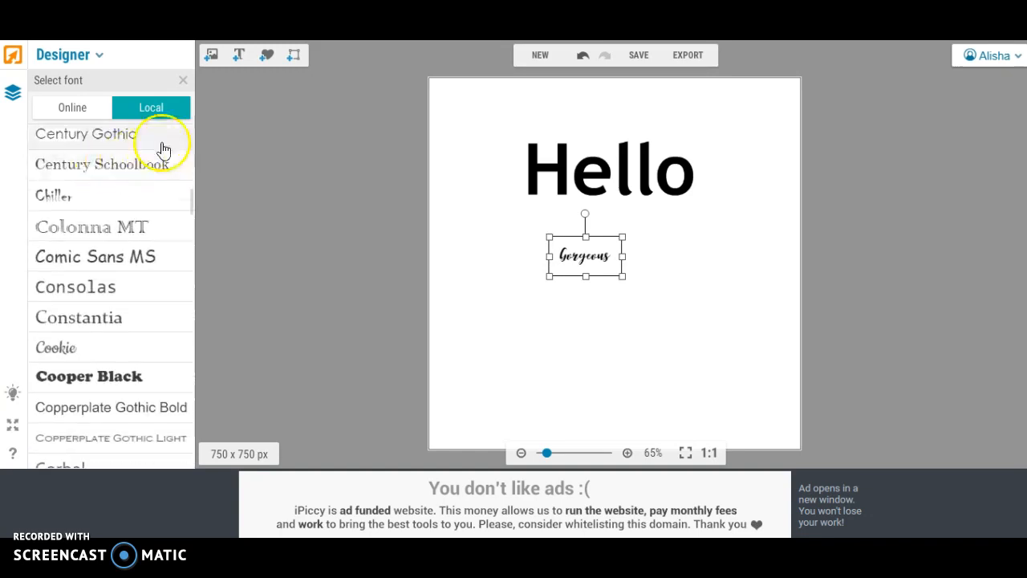
drag(194, 199, 200, 297)
click(88, 353)
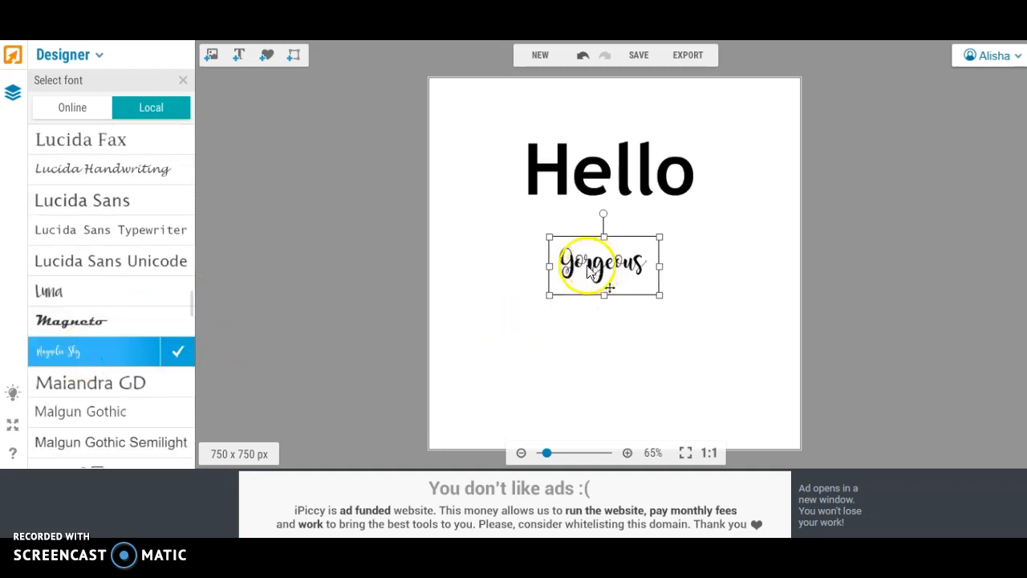
click(181, 353)
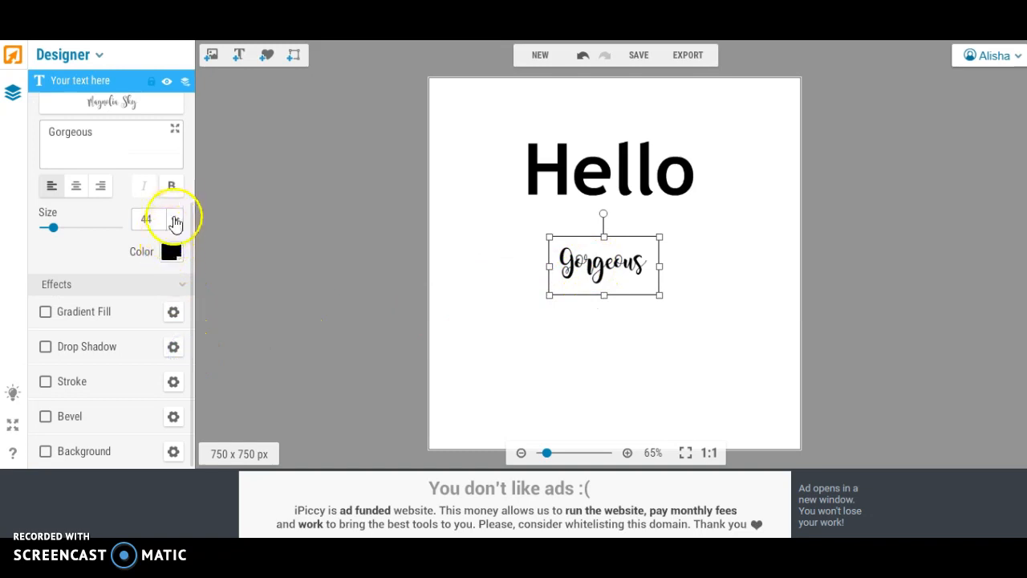
- Make "Gorgeous" bold, enlarge it to about size 139 and position it directly beneath "Hello"
click(172, 186)
drag(549, 295, 409, 393)
drag(569, 333, 633, 322)
drag(726, 358, 828, 417)
drag(683, 322, 659, 294)
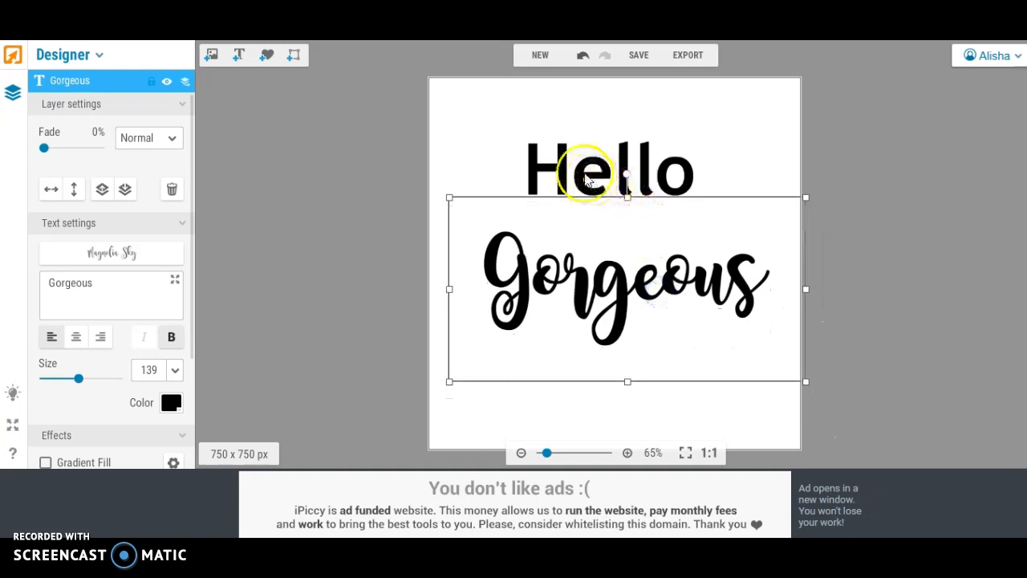
- Enlarge "Hello" to about size 157 and move it down so it sits just above "Gorgeous"
click(582, 168)
drag(499, 108, 458, 94)
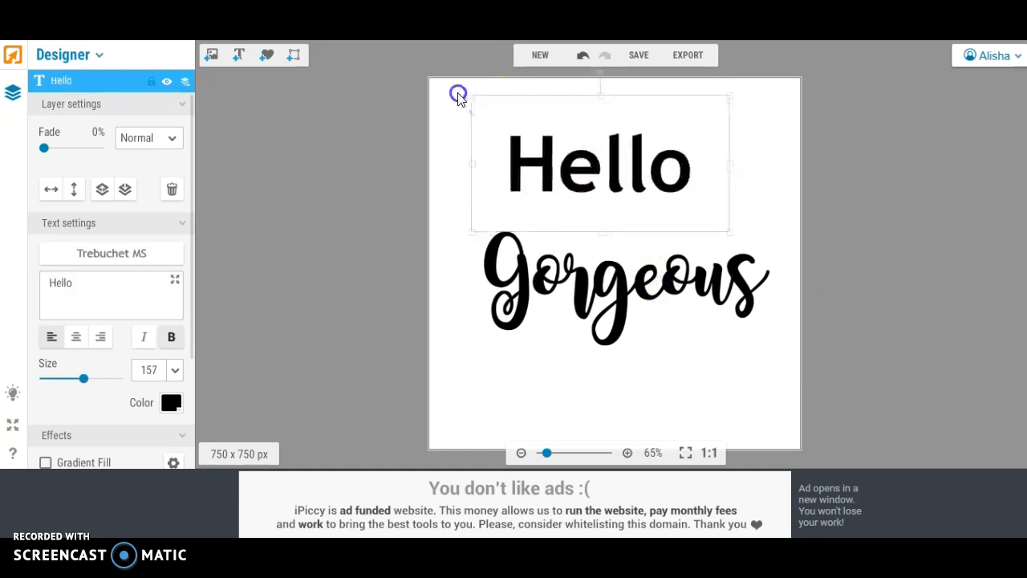
drag(585, 163, 607, 198)
click(410, 207)
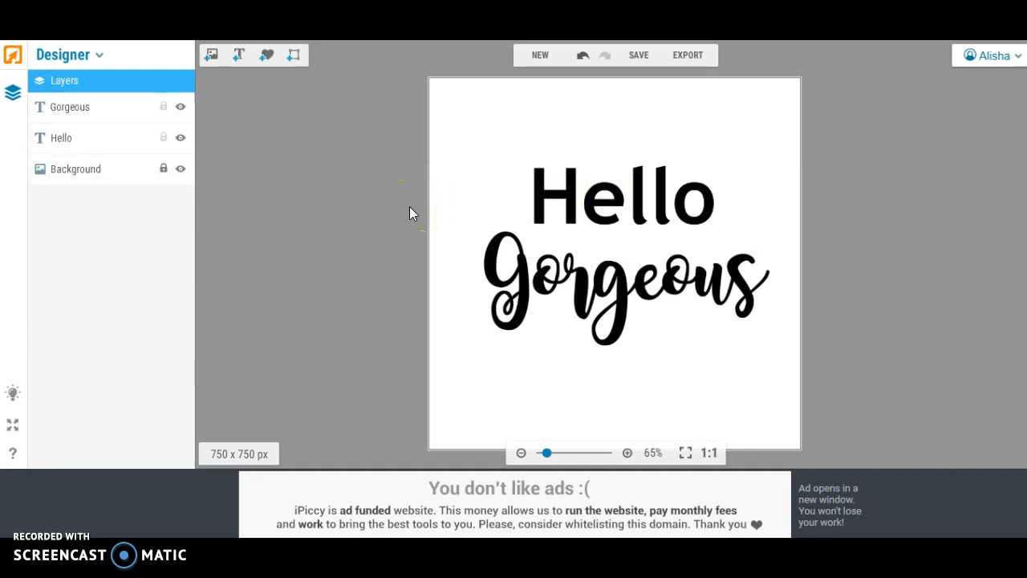
- Add the pink glitter texture from the uploaded images and stretch it to cover both words completely
click(212, 57)
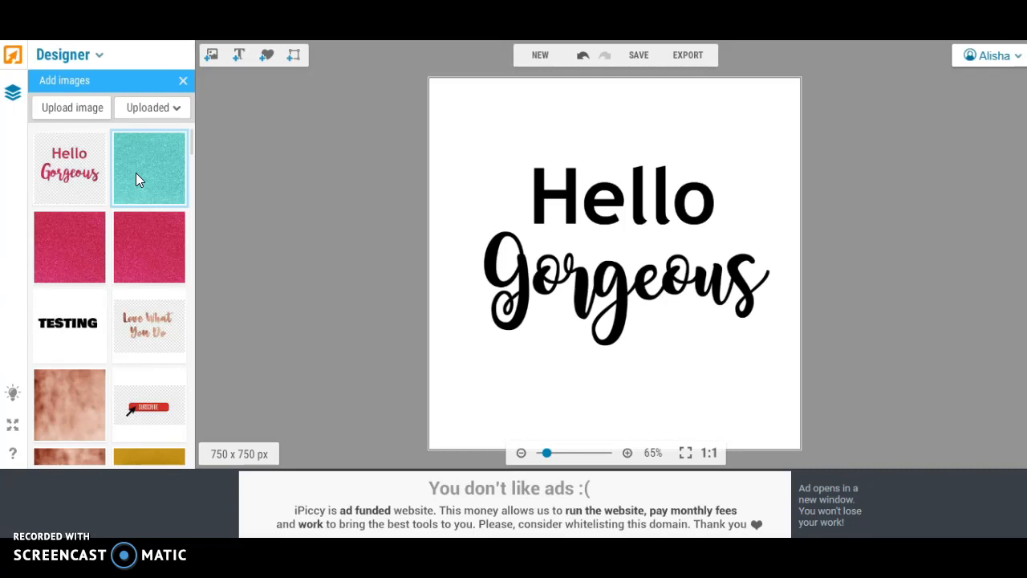
drag(136, 172, 515, 219)
click(536, 242)
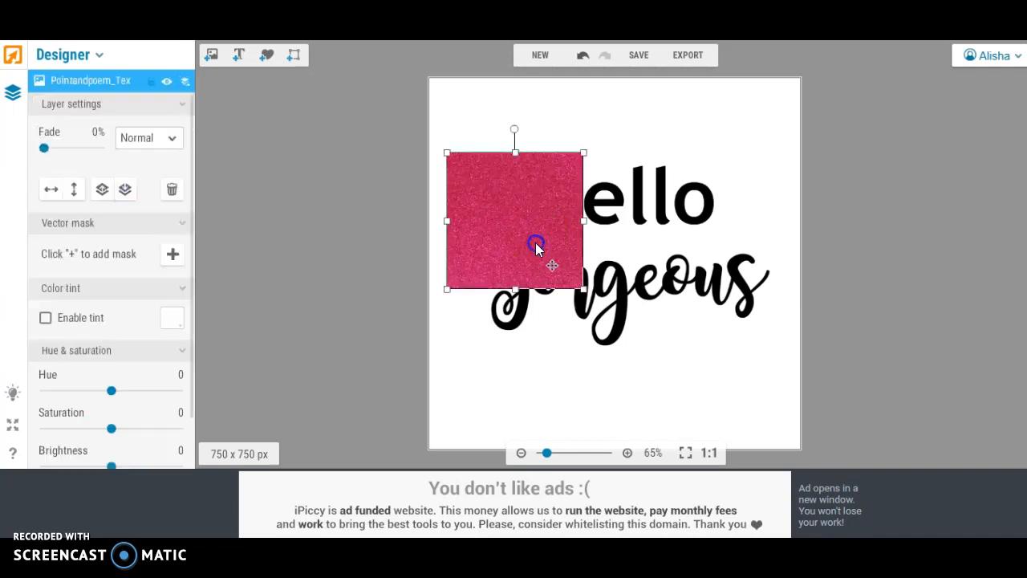
drag(515, 288, 522, 364)
drag(583, 258, 796, 259)
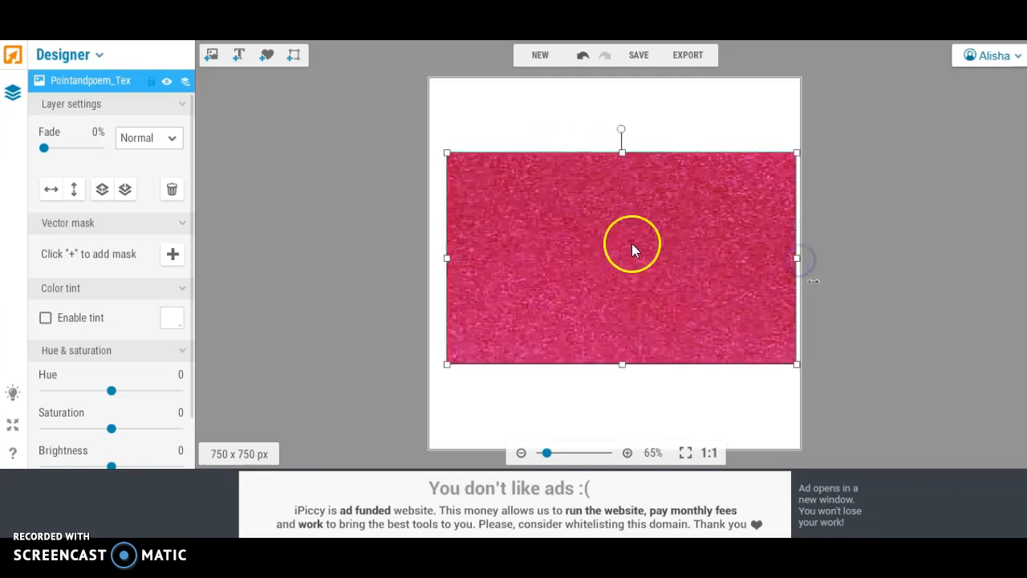
drag(620, 152, 618, 140)
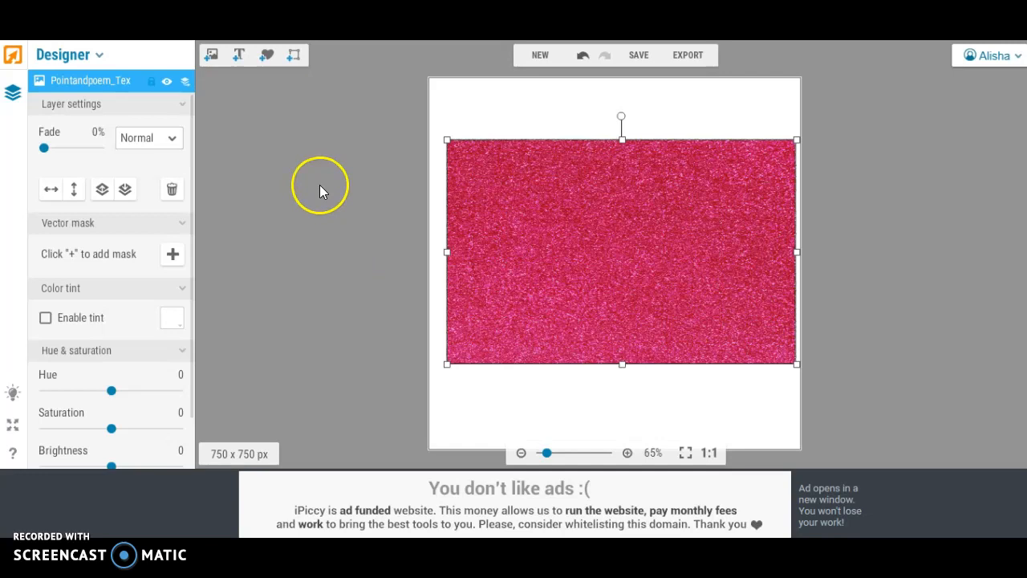
- Set the glitter texture layer's blend mode to Lighten so the texture fills only the lettering
click(171, 143)
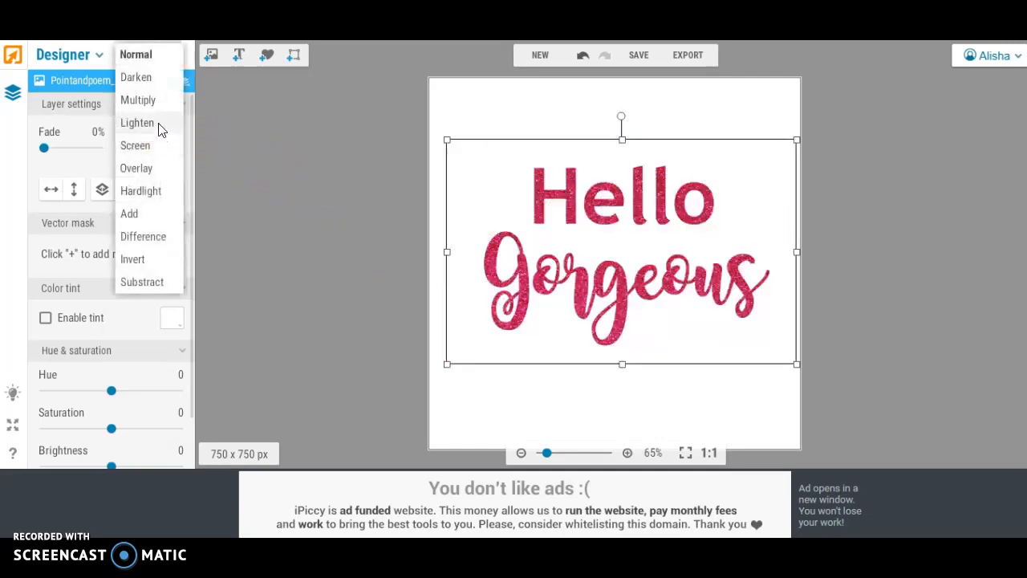
click(160, 126)
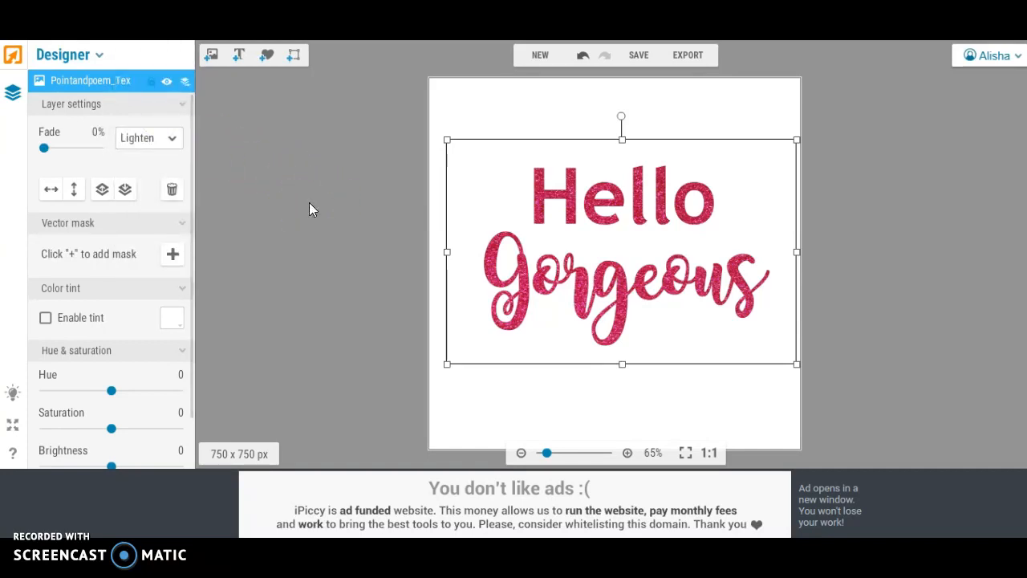
click(317, 177)
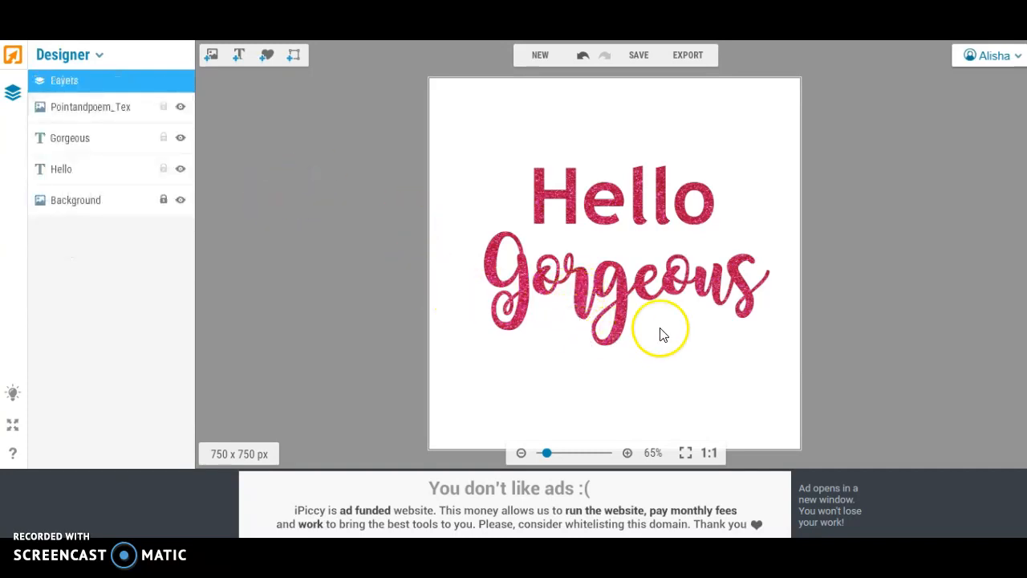
drag(552, 455, 547, 456)
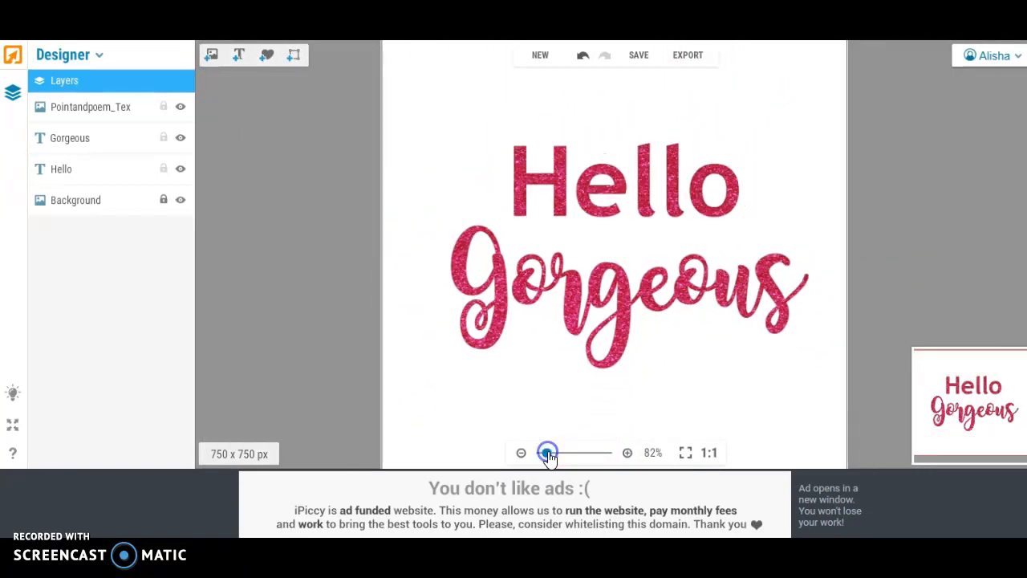